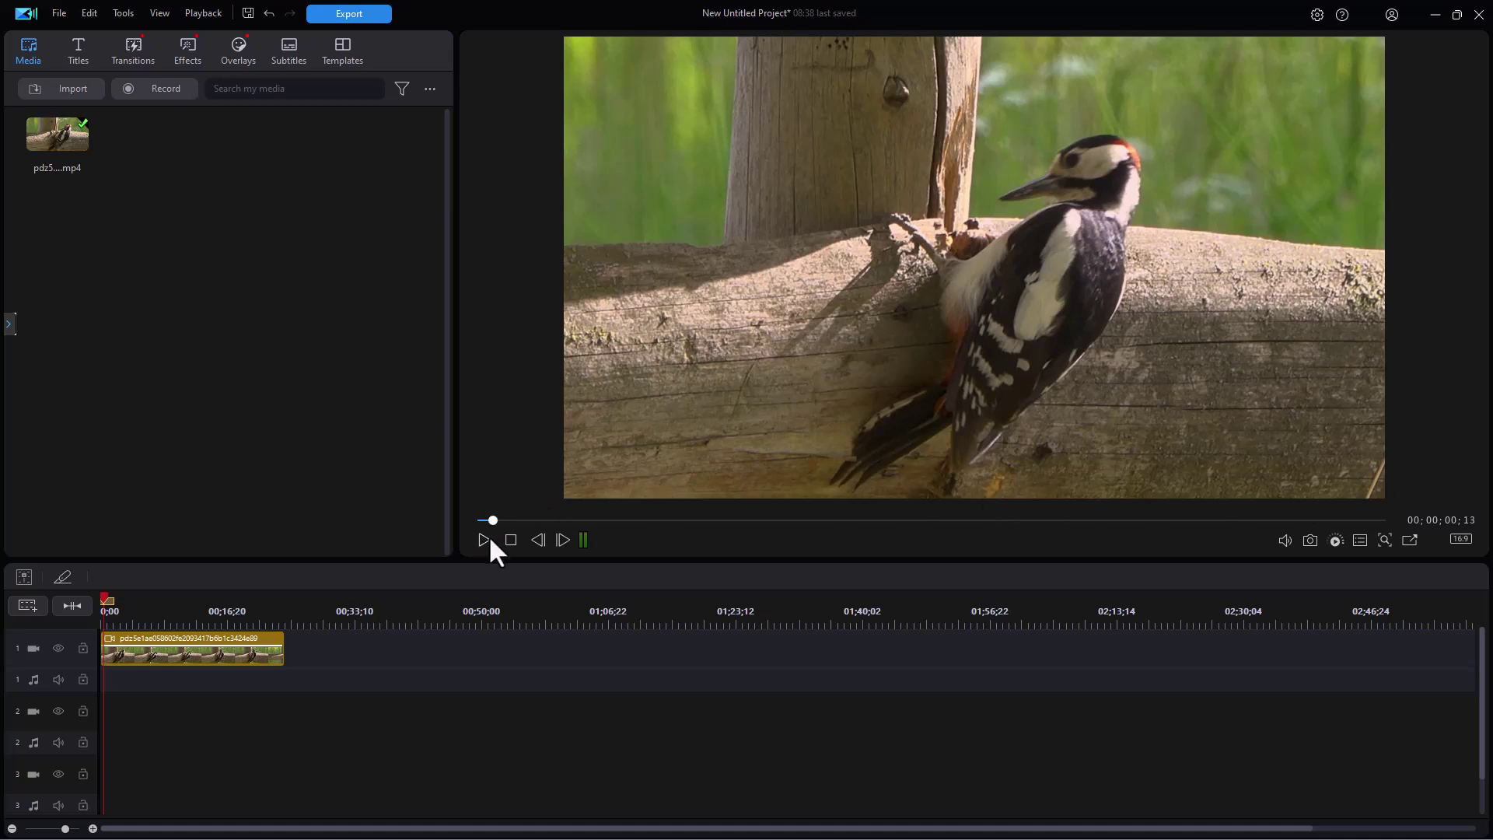
Play the woodpecker clip in the preview and pause it at about 00;00;12;13
{"action": "left_click", "coordinate": [484, 539]}
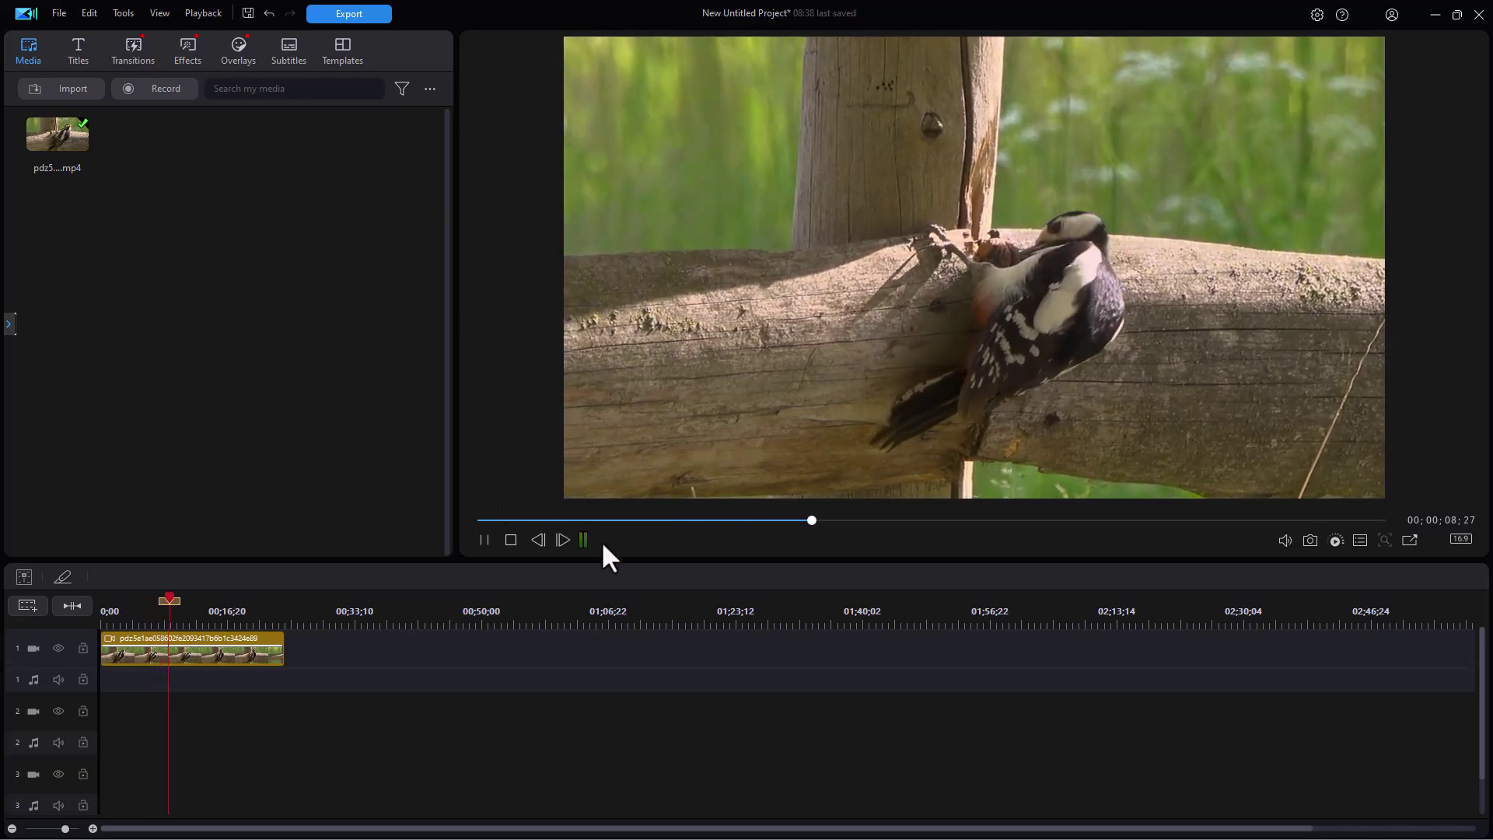
{"action": "left_click", "coordinate": [482, 538]}
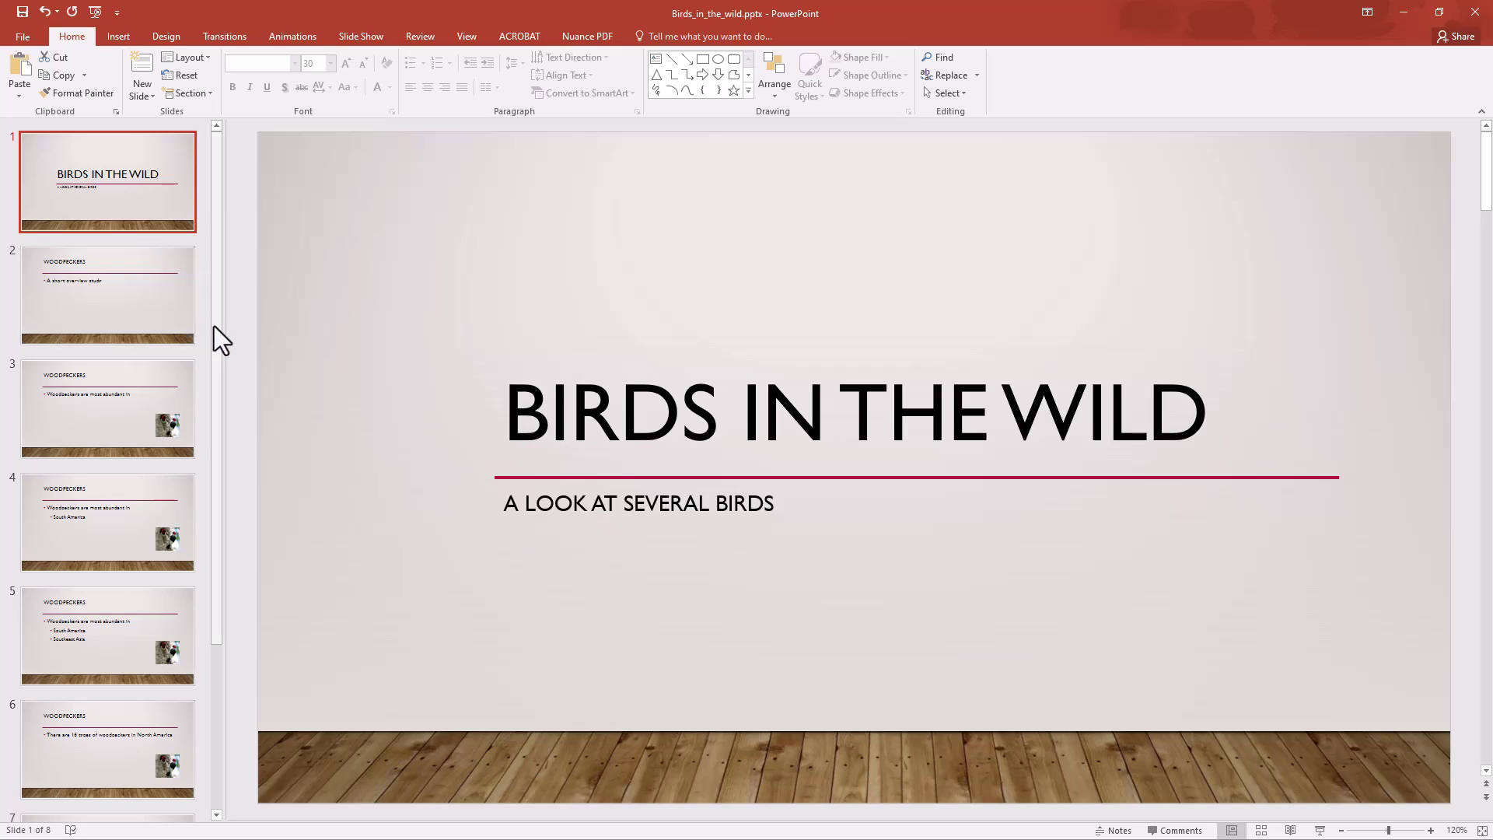
Display slide 8, the WOODPECKERS slide, of the Birds_in_the_wild presentation in PowerPoint
{"action": "scroll", "coordinate": [195, 460], "scroll_direction": "down", "scroll_amount": 1}
{"action": "scroll", "coordinate": [195, 574], "scroll_direction": "down", "scroll_amount": 2}
{"action": "left_click", "coordinate": [100, 750]}
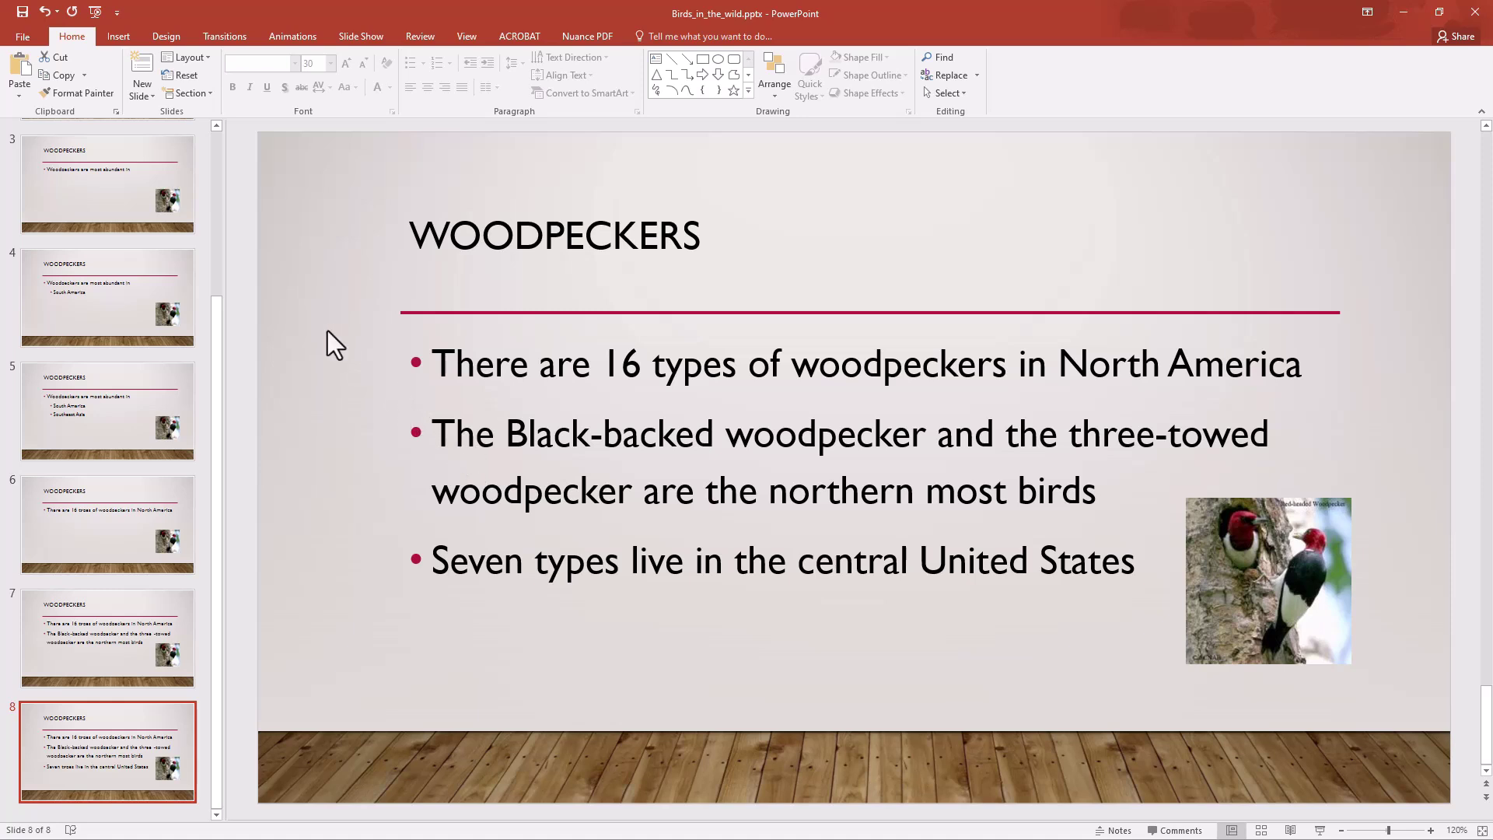
Step through slides 6, 7 and 8 of the presentation
{"action": "left_click", "coordinate": [127, 506]}
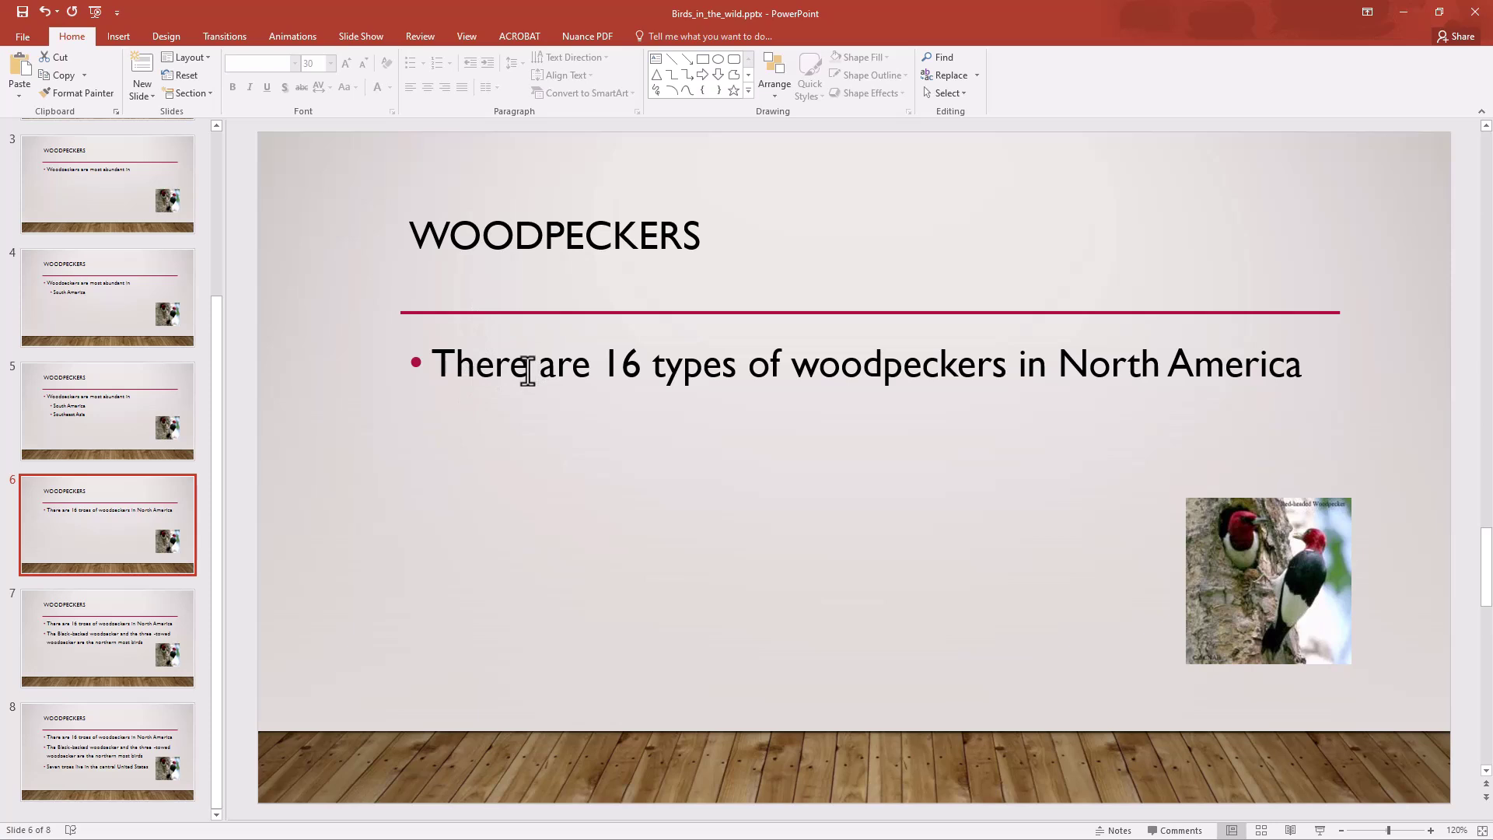
{"action": "left_click", "coordinate": [132, 631]}
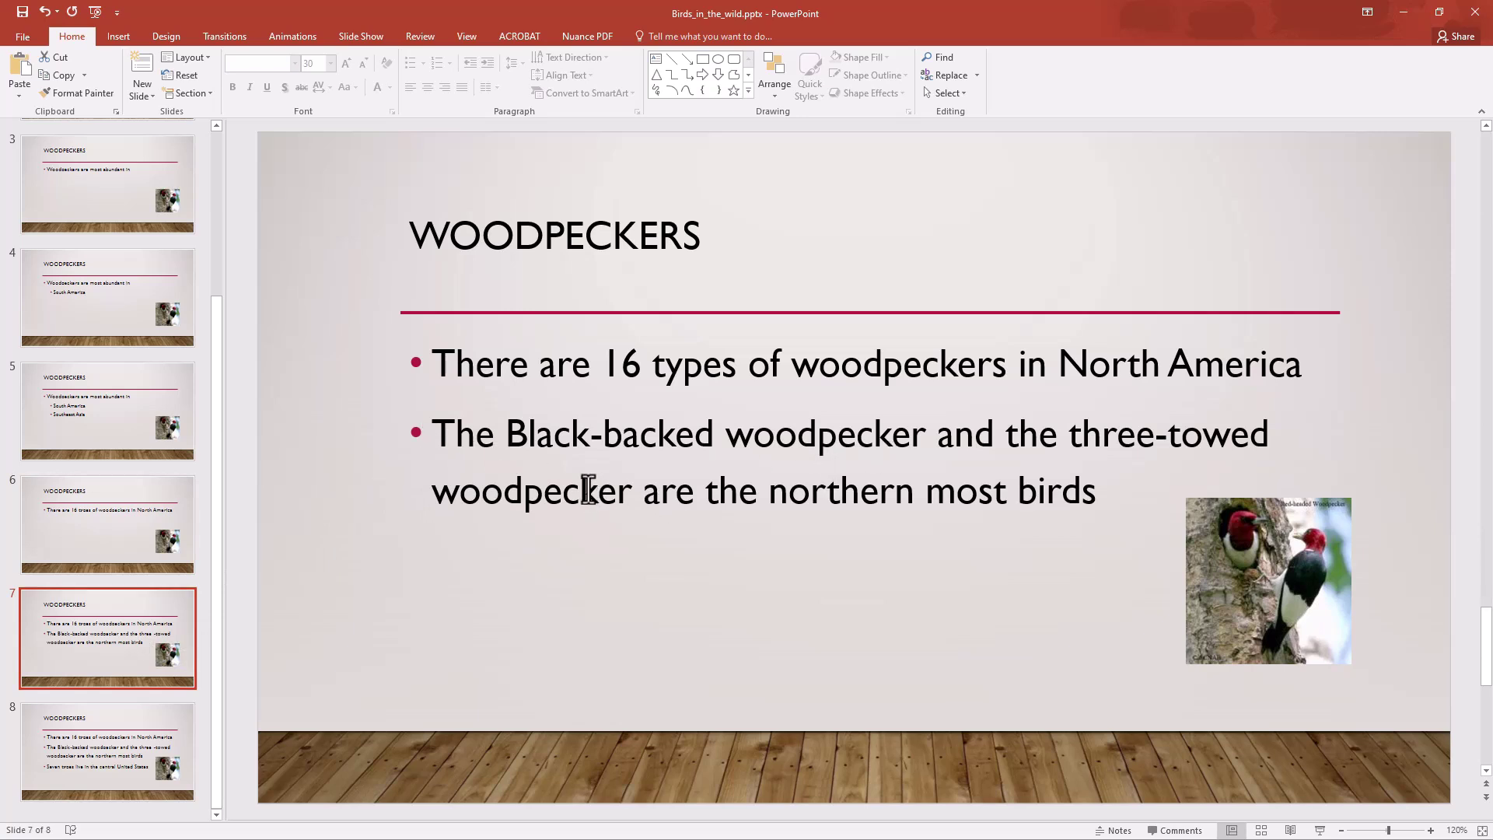
{"action": "left_click", "coordinate": [139, 741]}
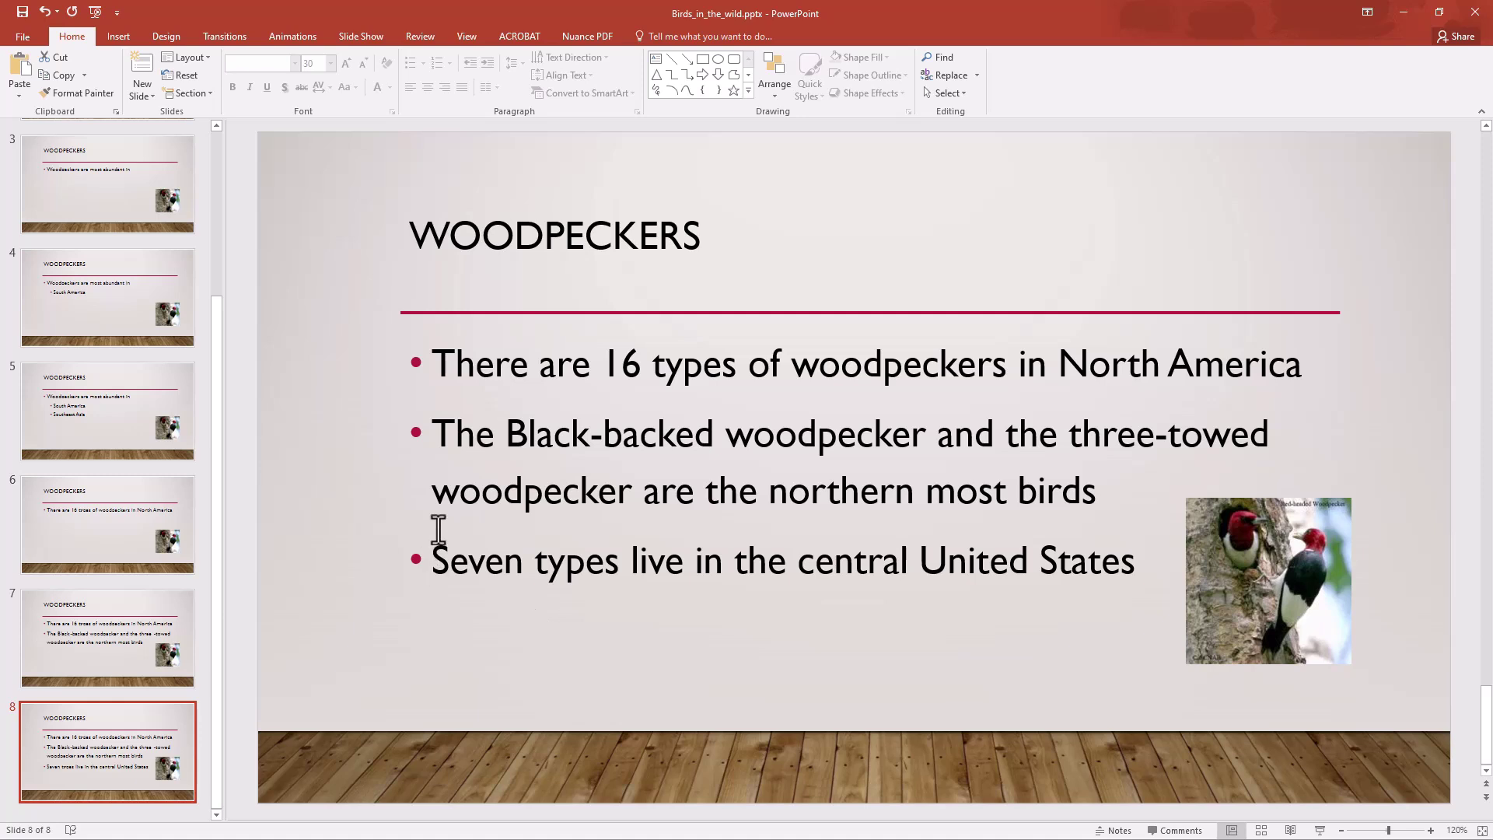
Go back to the top and view slides 2 through 5, ending on slide 5
{"action": "scroll", "coordinate": [429, 496], "scroll_direction": "up", "scroll_amount": 7}
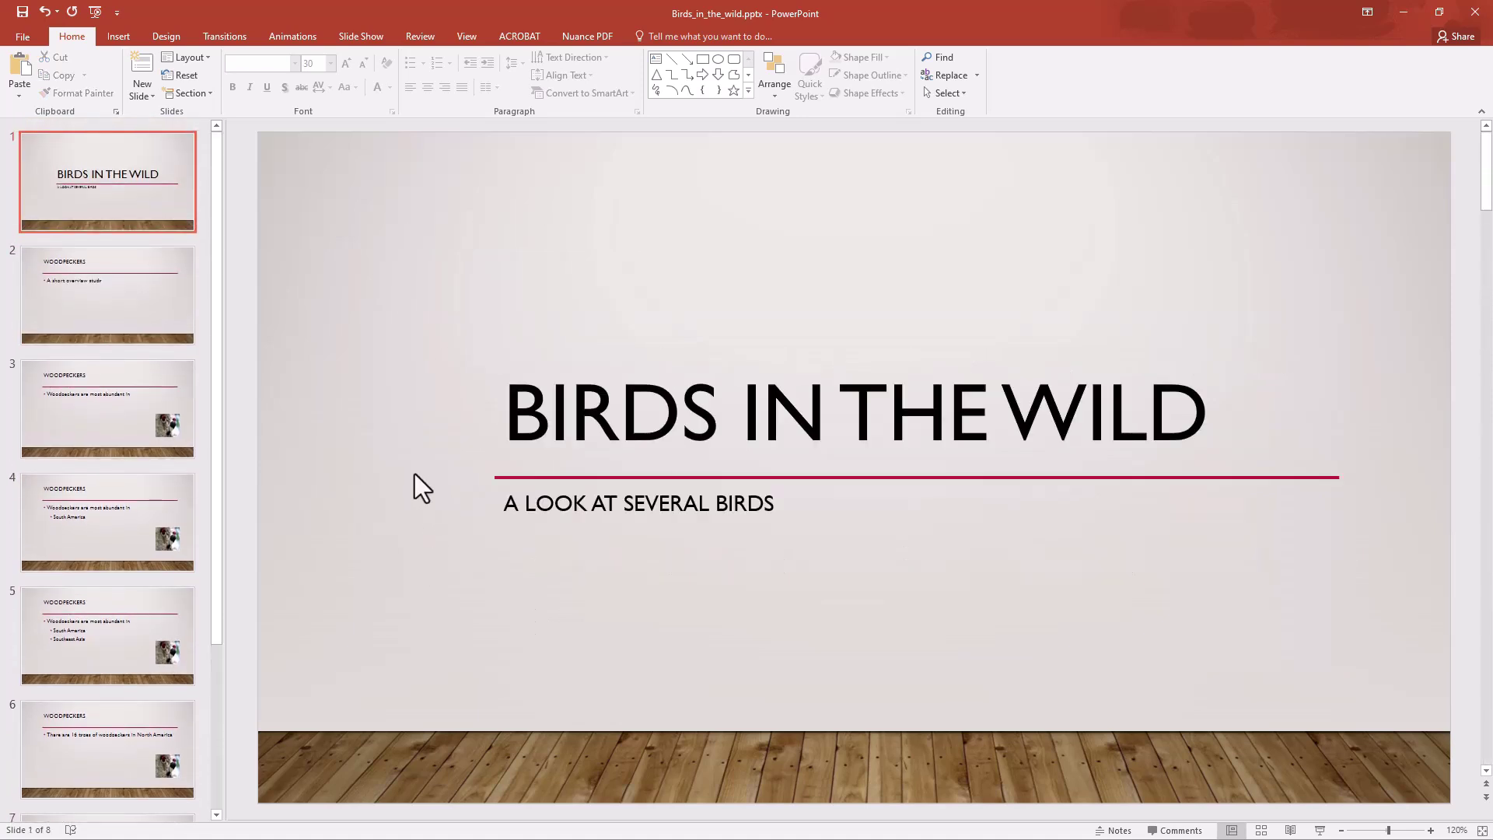
{"action": "left_click", "coordinate": [146, 305]}
{"action": "left_click", "coordinate": [141, 399]}
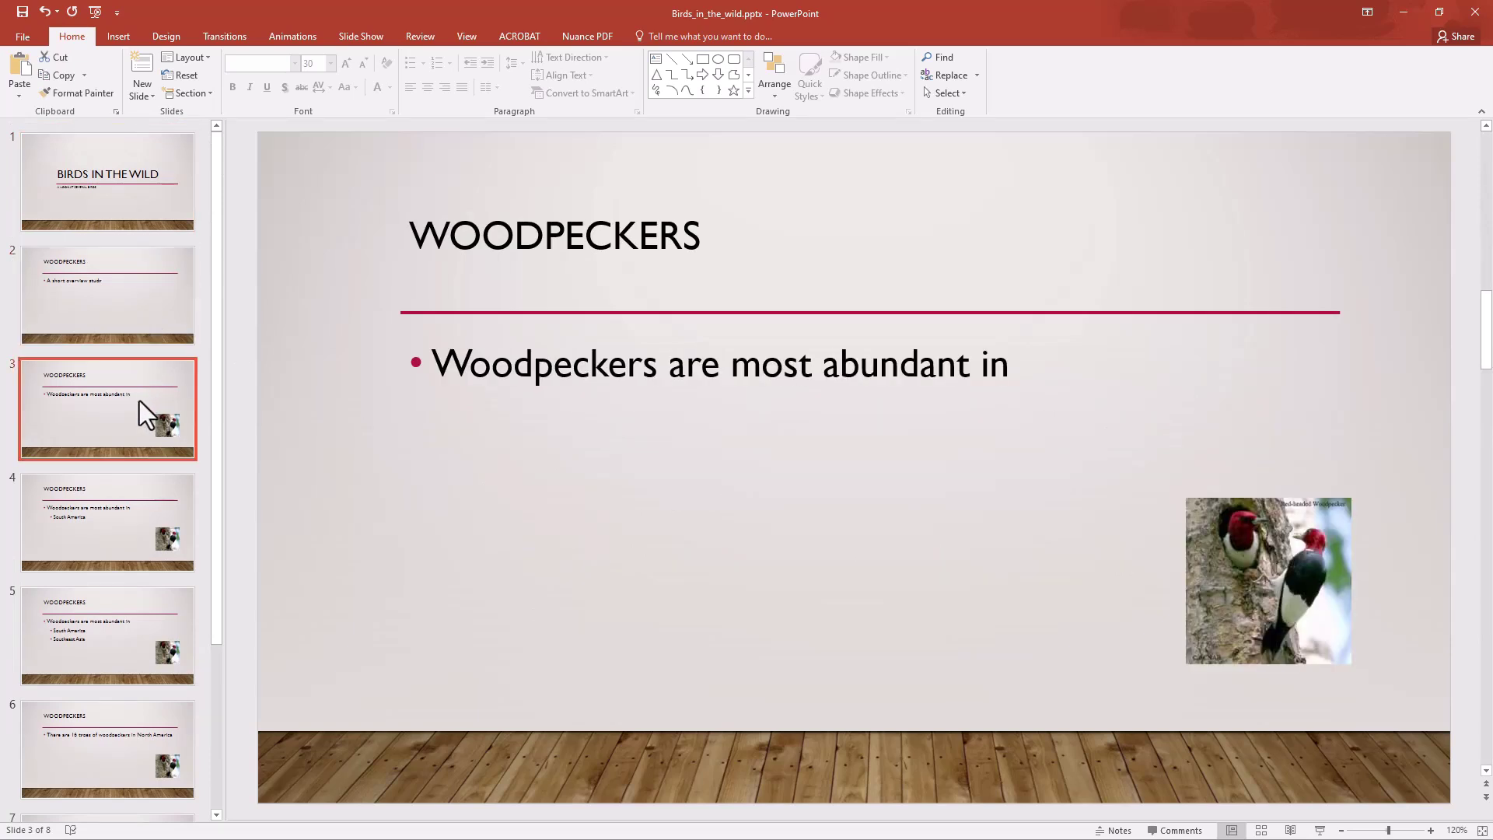
{"action": "left_click", "coordinate": [126, 505]}
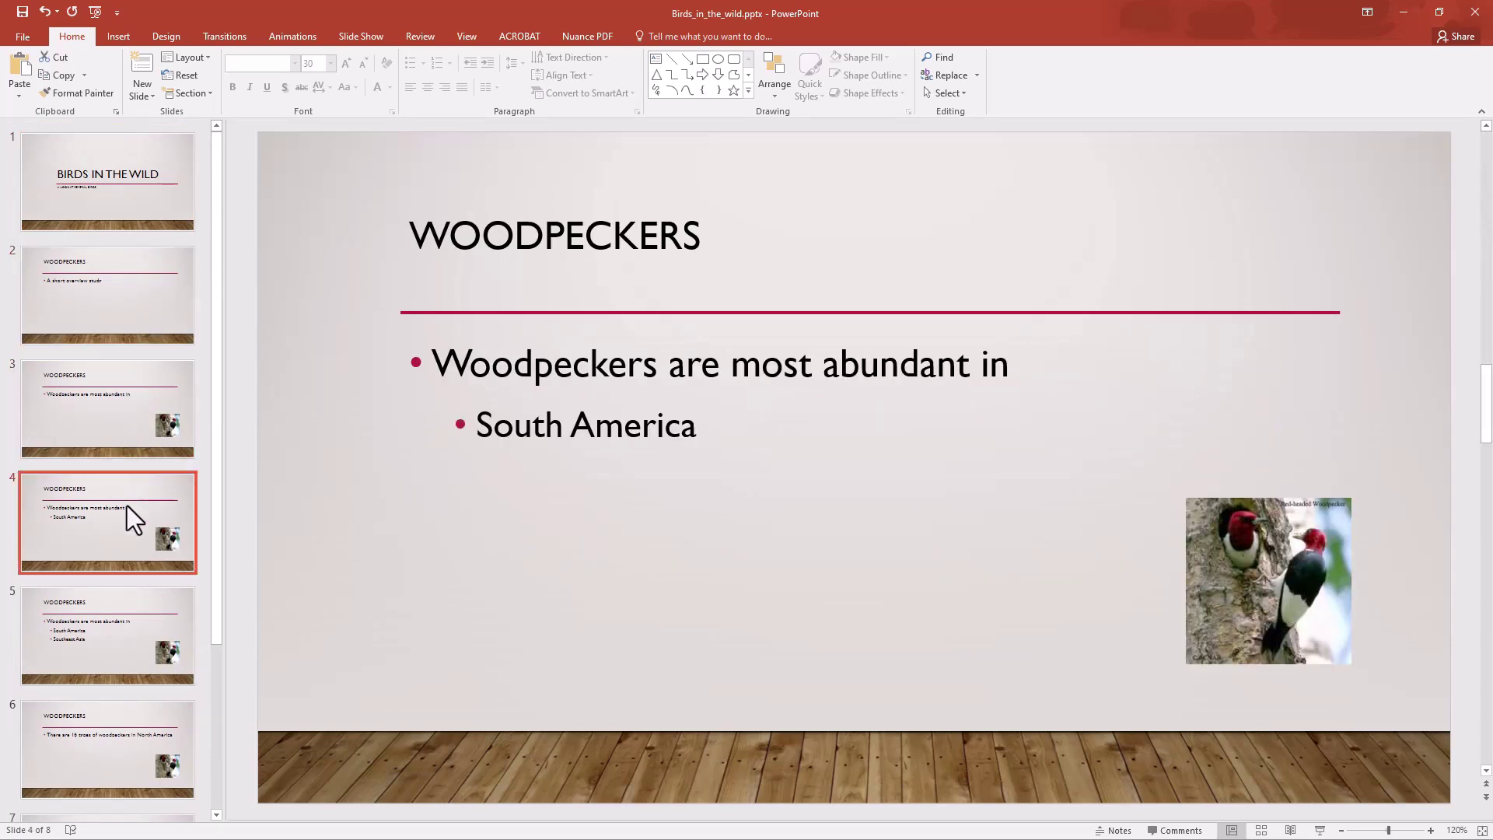
{"action": "left_click", "coordinate": [120, 622]}
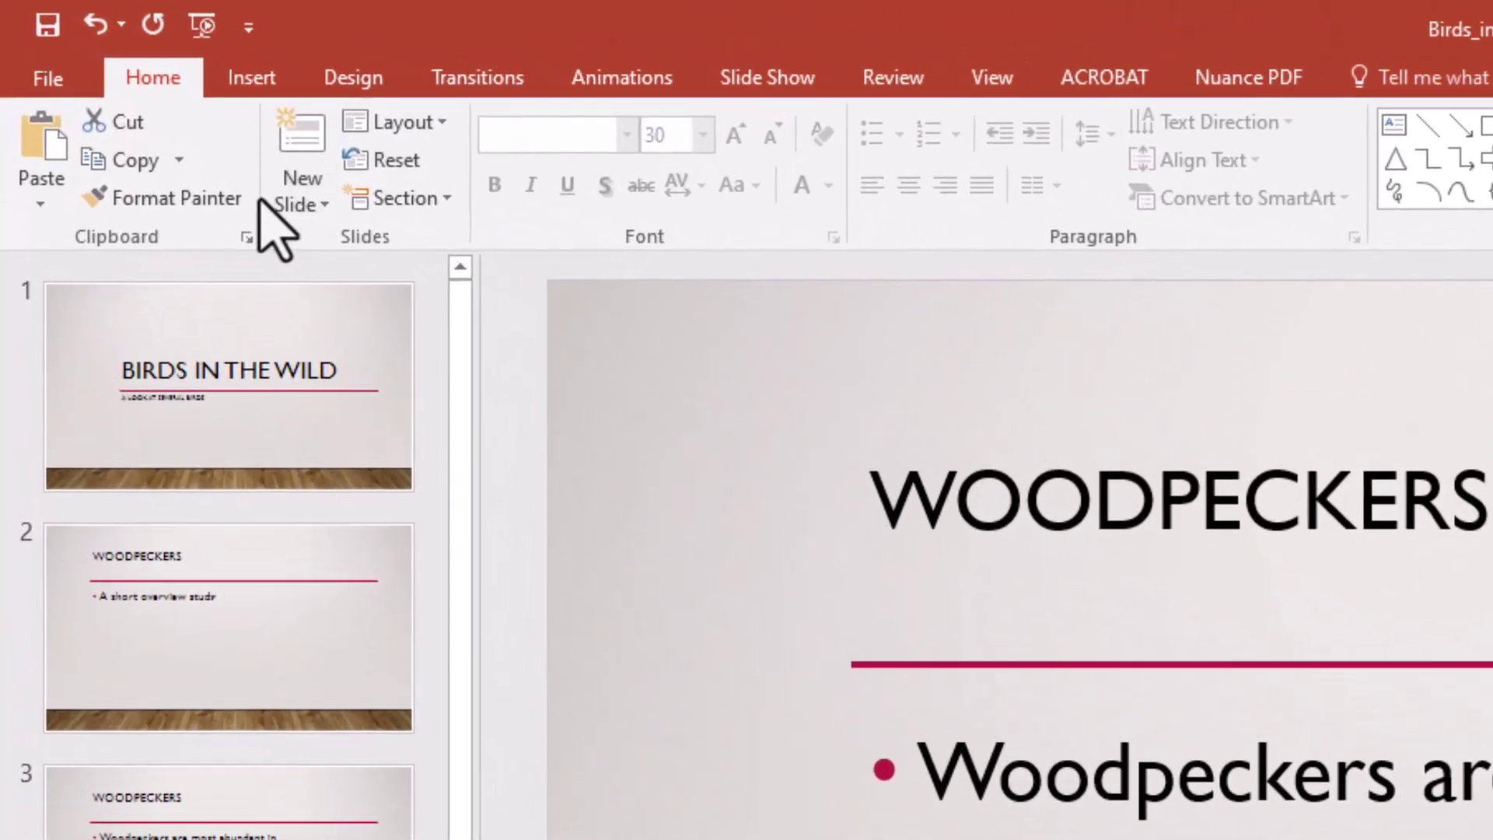
Open Save As for Birds_in_the_wild.pptx with Temp Erase as the destination folder
{"action": "left_click", "coordinate": [52, 83]}
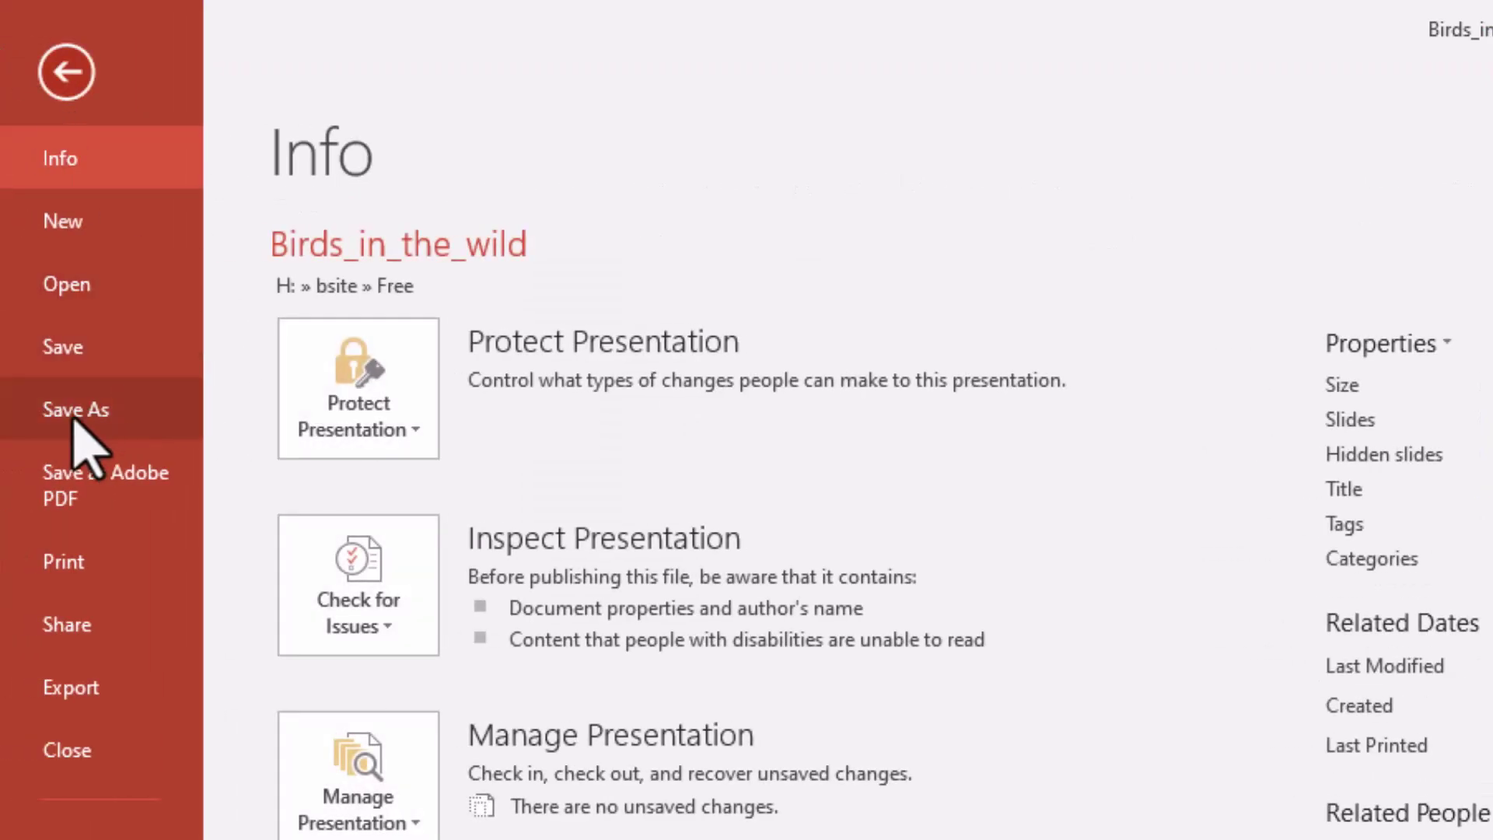
{"action": "left_click", "coordinate": [75, 420]}
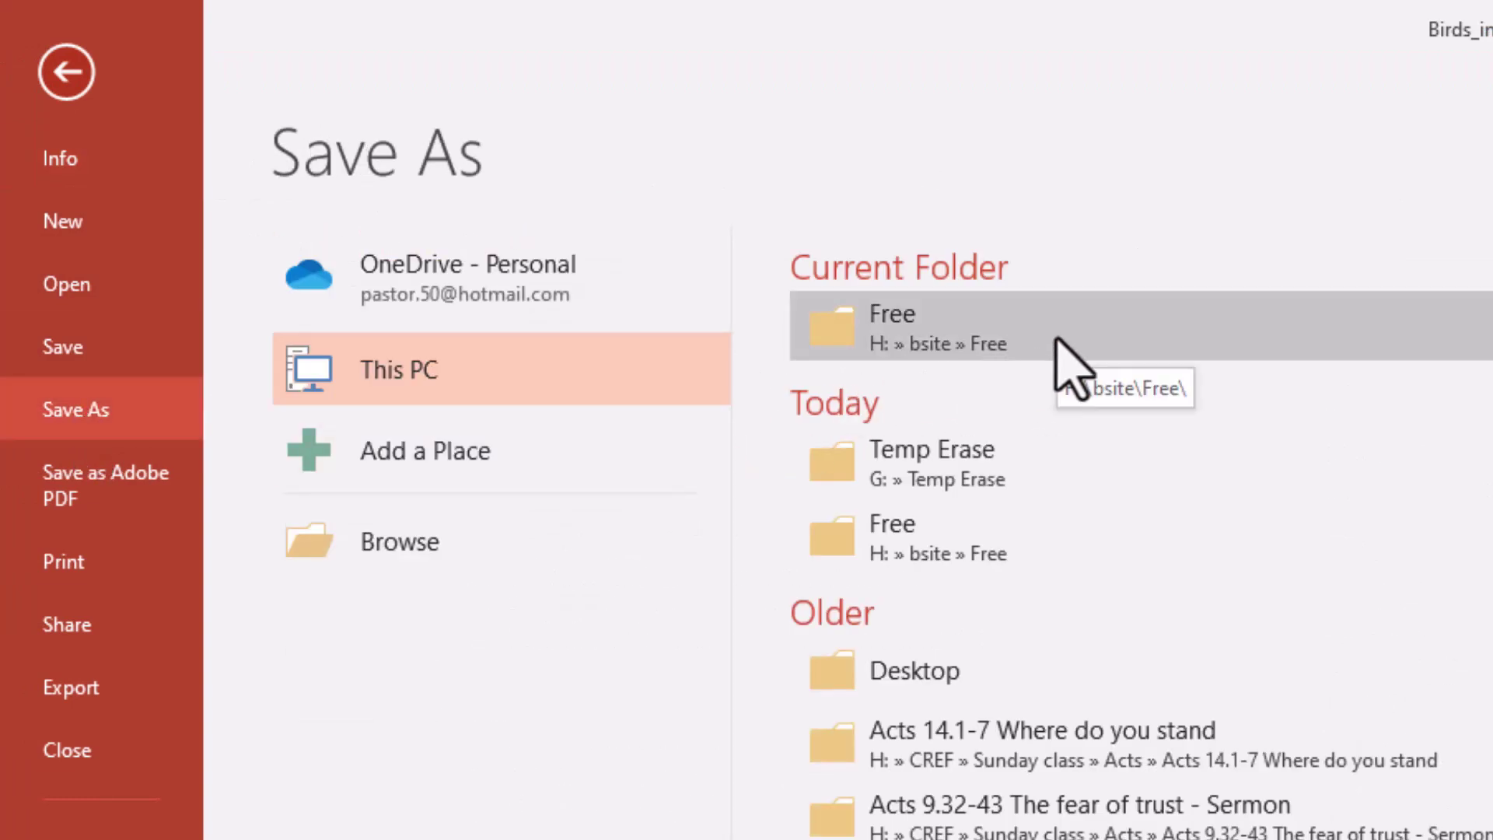
{"action": "left_click", "coordinate": [1022, 478]}
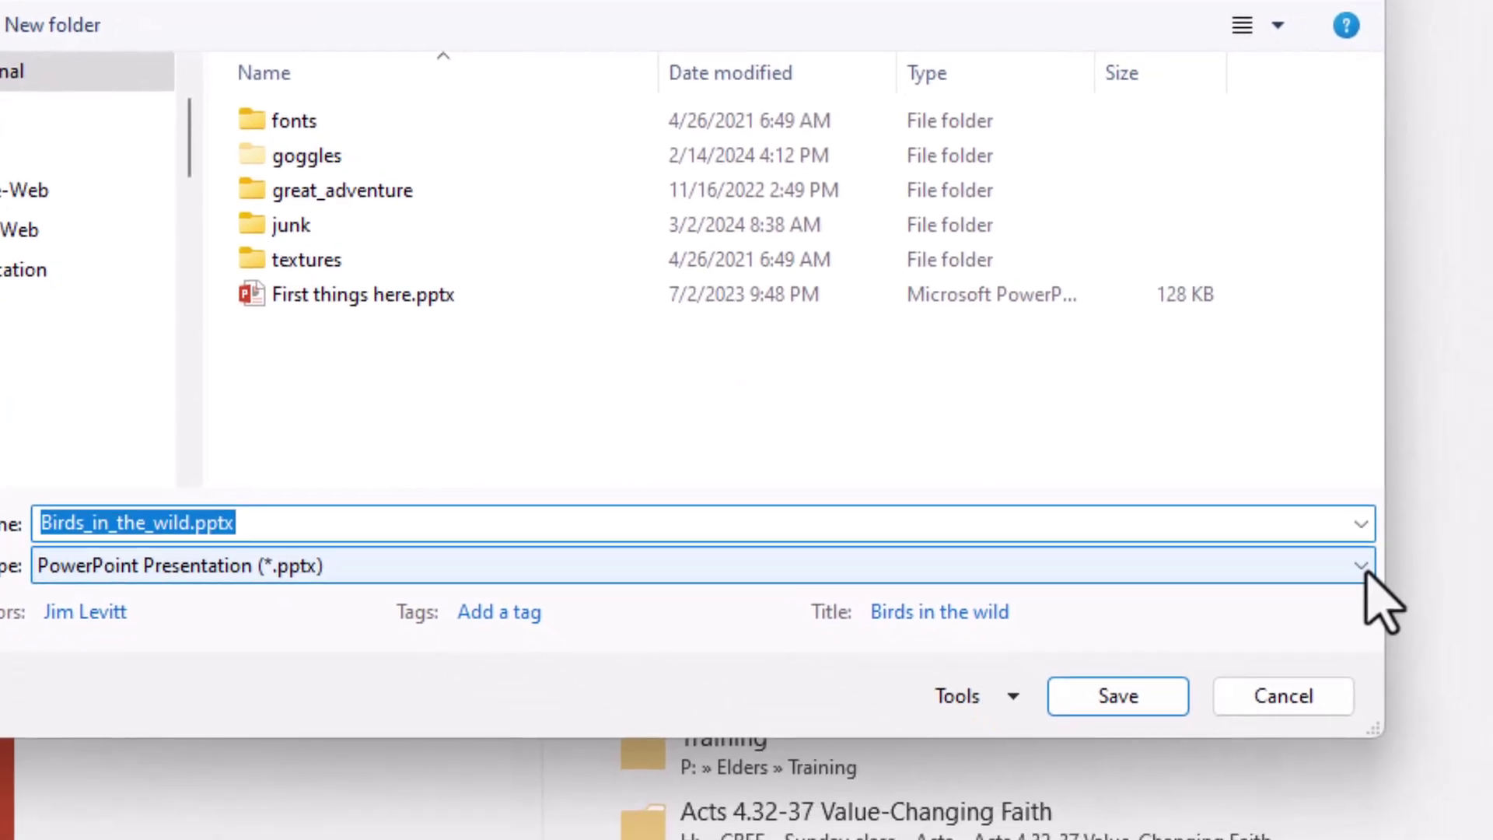
{"action": "left_click", "coordinate": [1361, 567]}
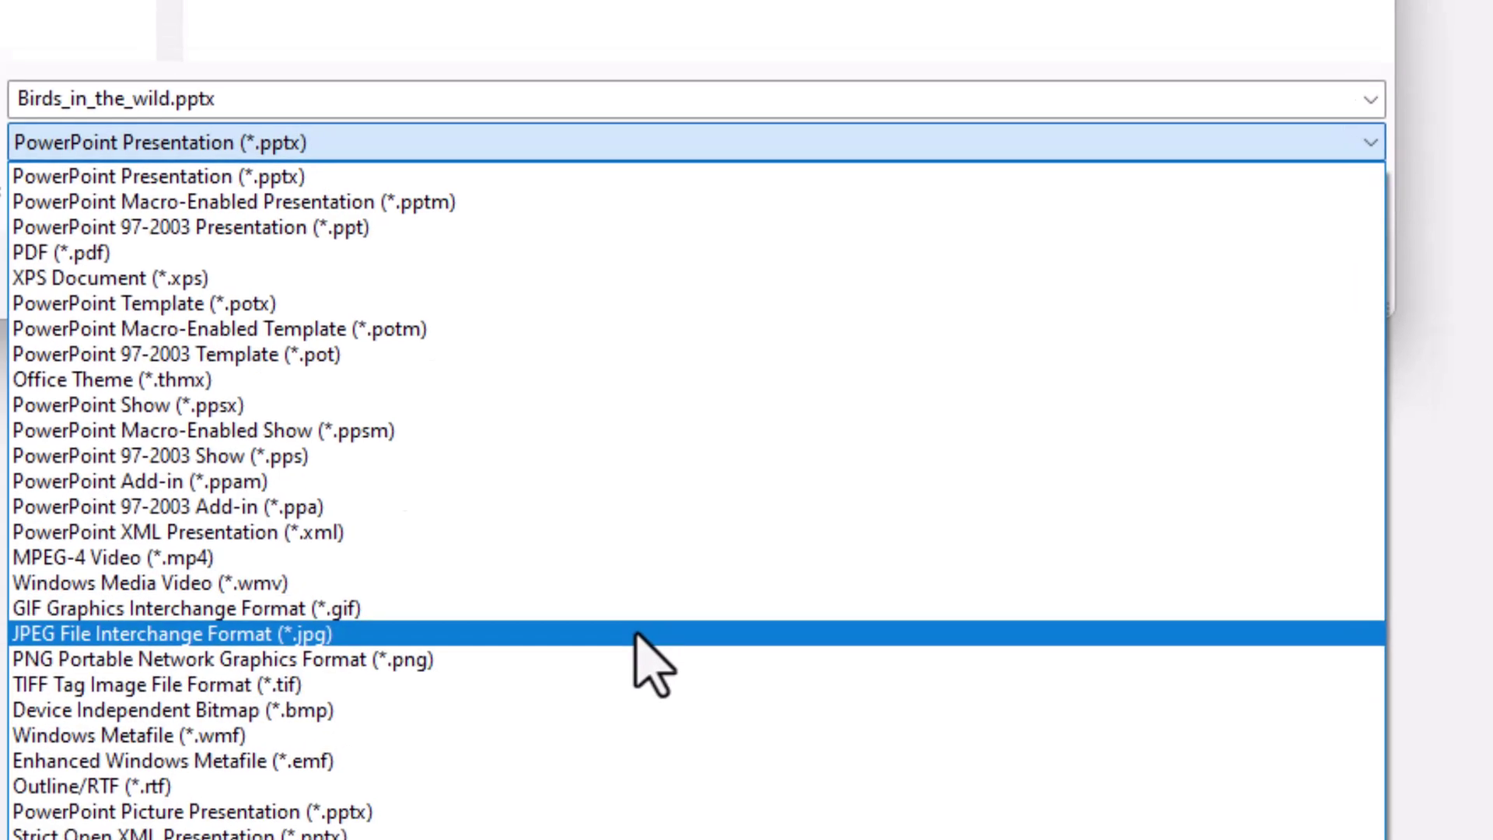
Save all slides as JPEG File Interchange Format images and confirm the export
{"action": "left_click", "coordinate": [621, 584]}
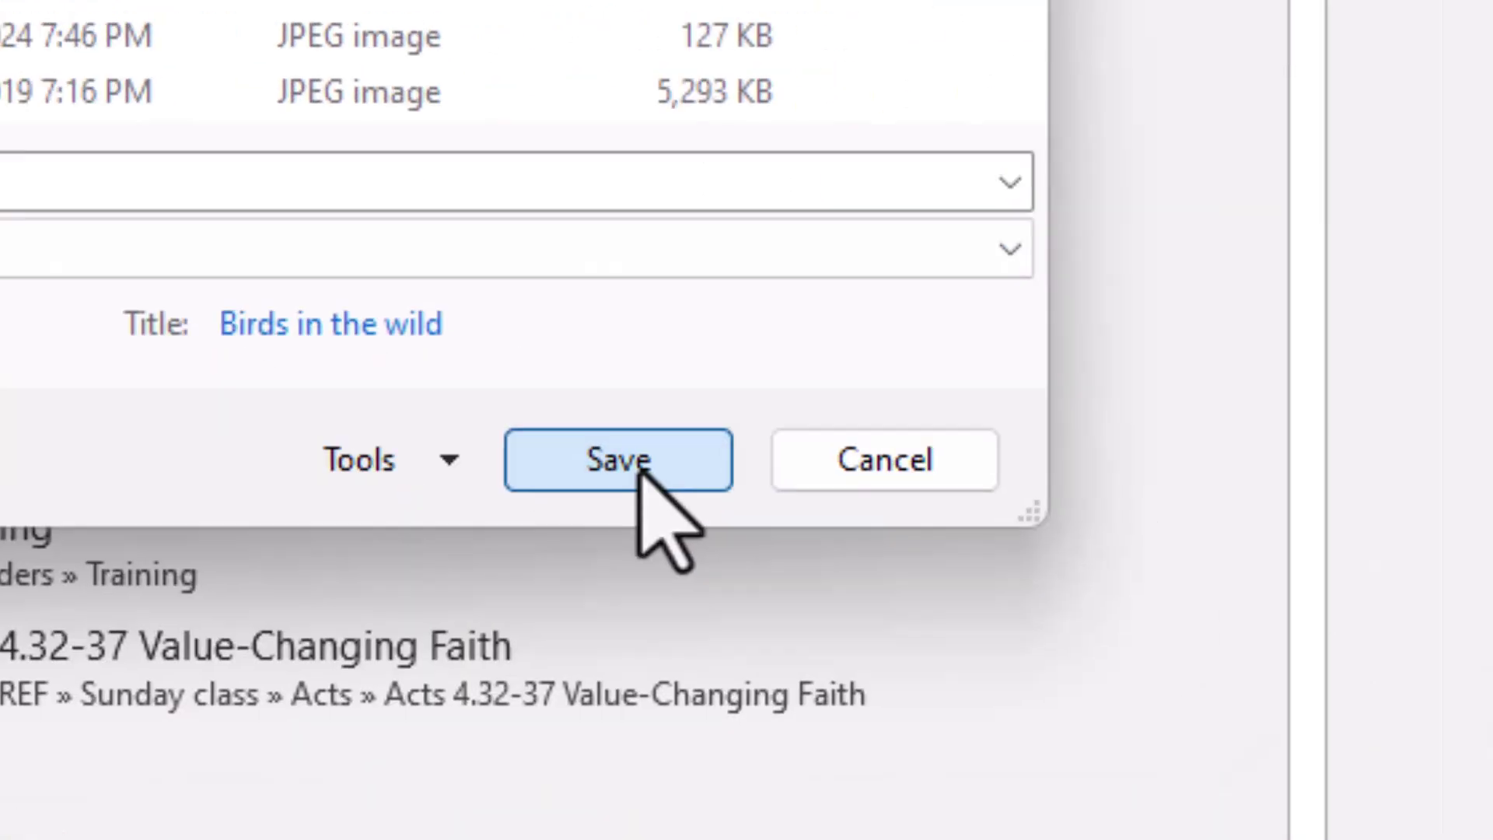
{"action": "left_click", "coordinate": [1492, 839]}
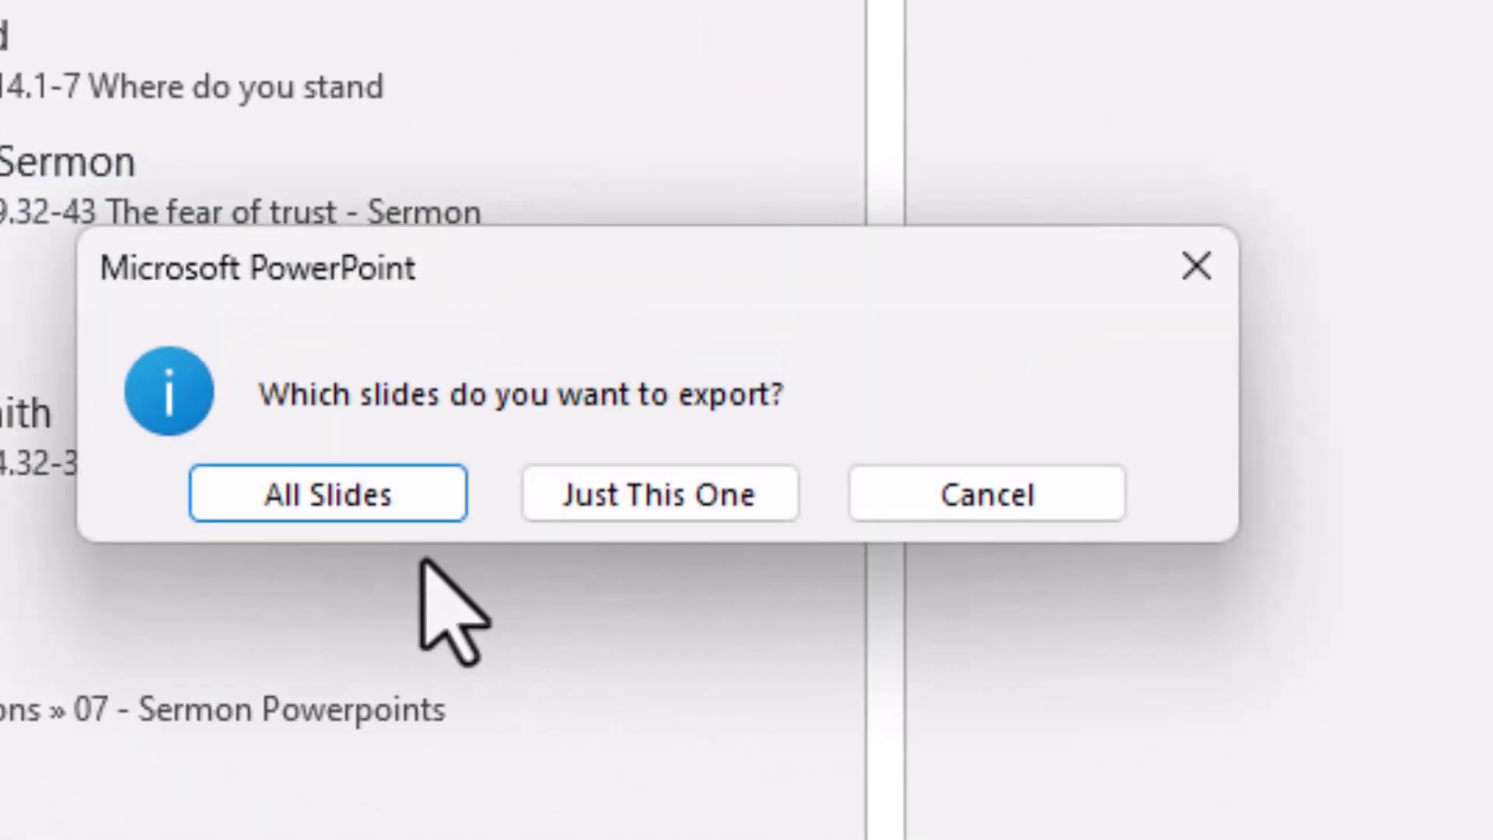
{"action": "left_click", "coordinate": [388, 498]}
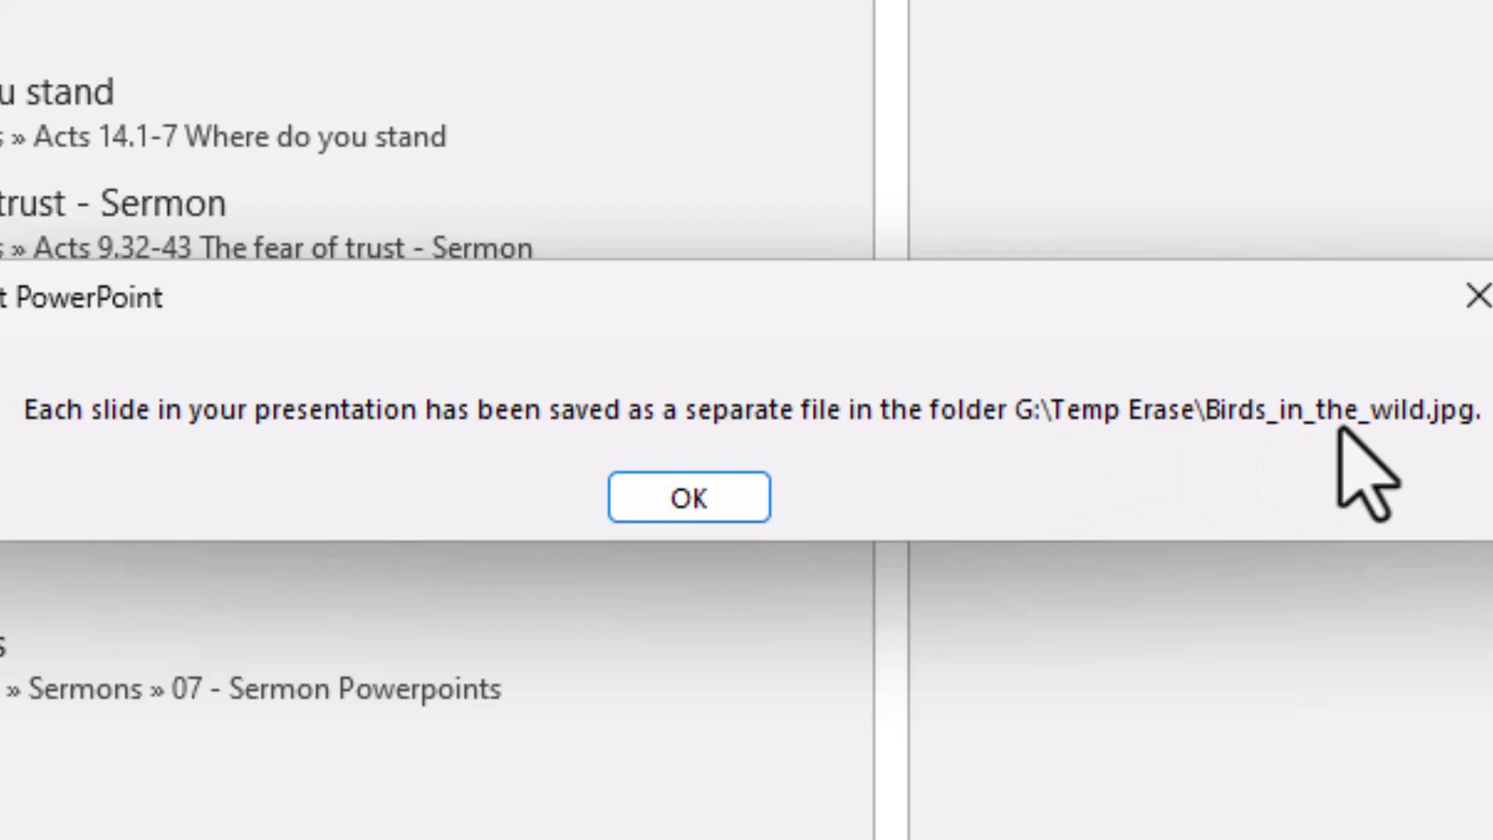
{"action": "left_click", "coordinate": [737, 513]}
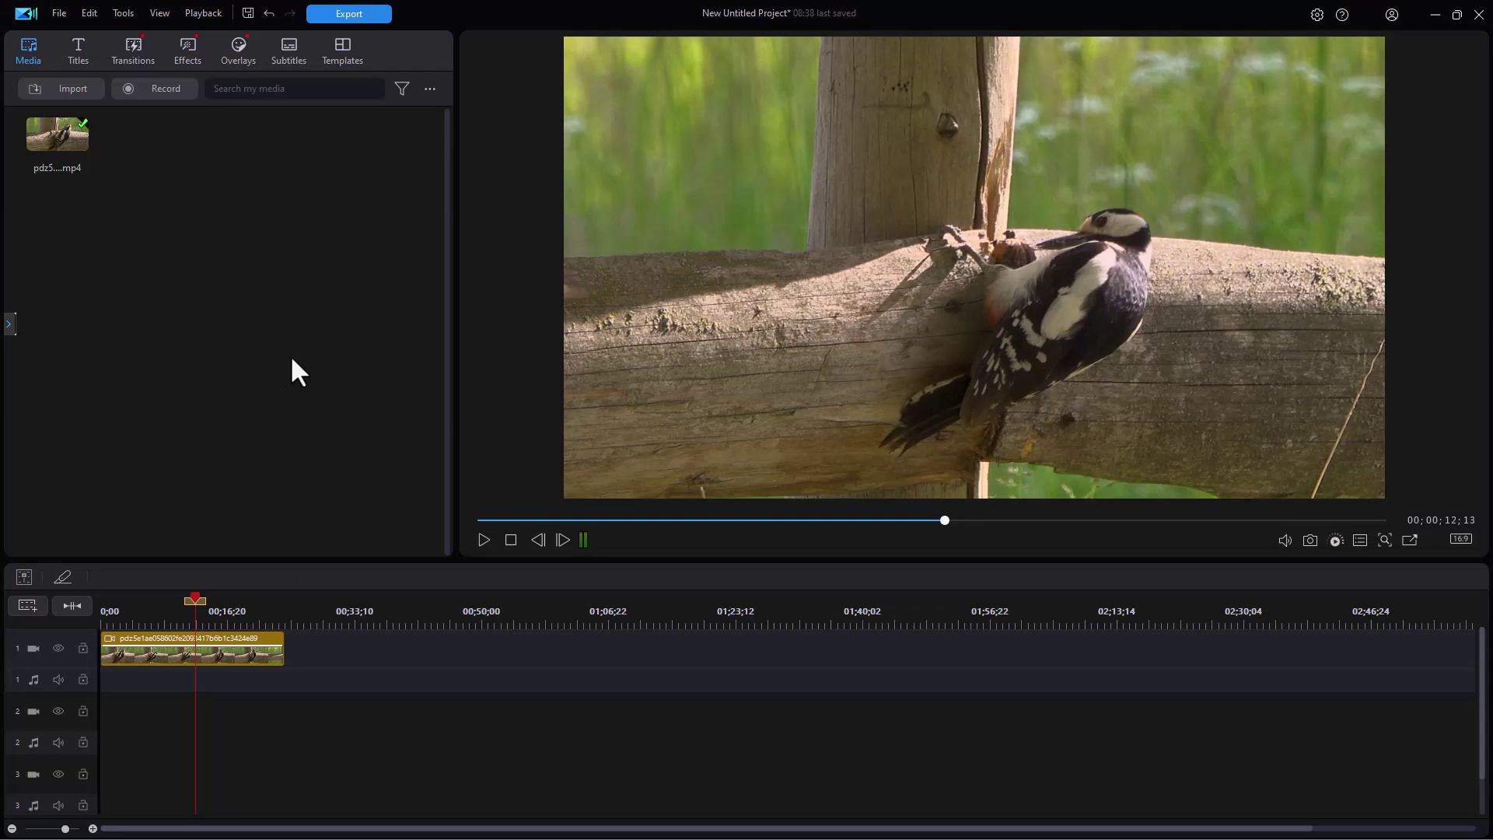
Import Slide1.JPG through Slide8.JPG from the Birds_in_the_wild folder into the media library
{"action": "double_click", "coordinate": [292, 360]}
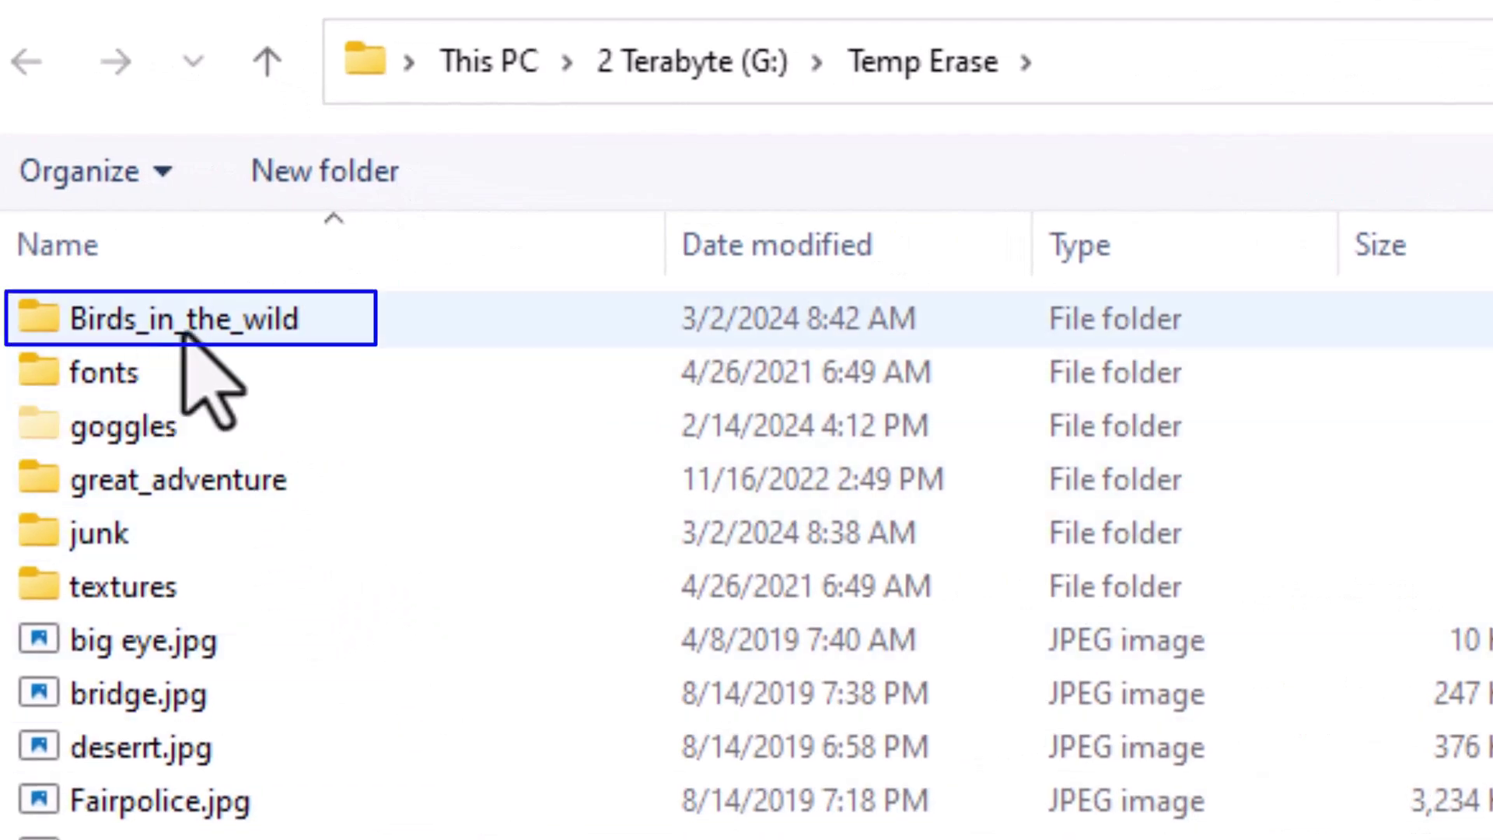
{"action": "double_click", "coordinate": [308, 320]}
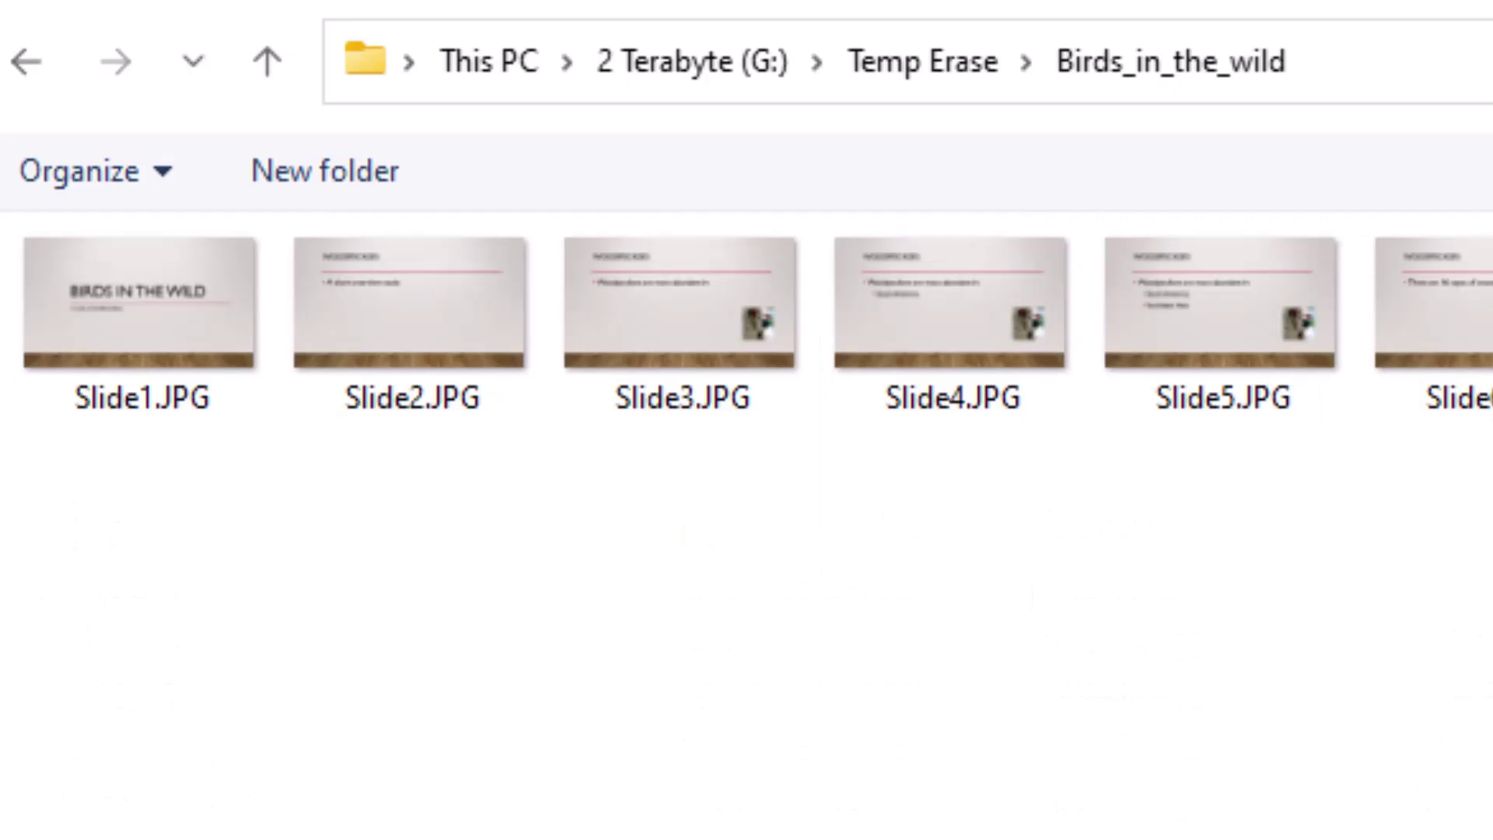
{"action": "left_click_drag", "start_coordinate": [1485, 669], "coordinate": [70, 319]}
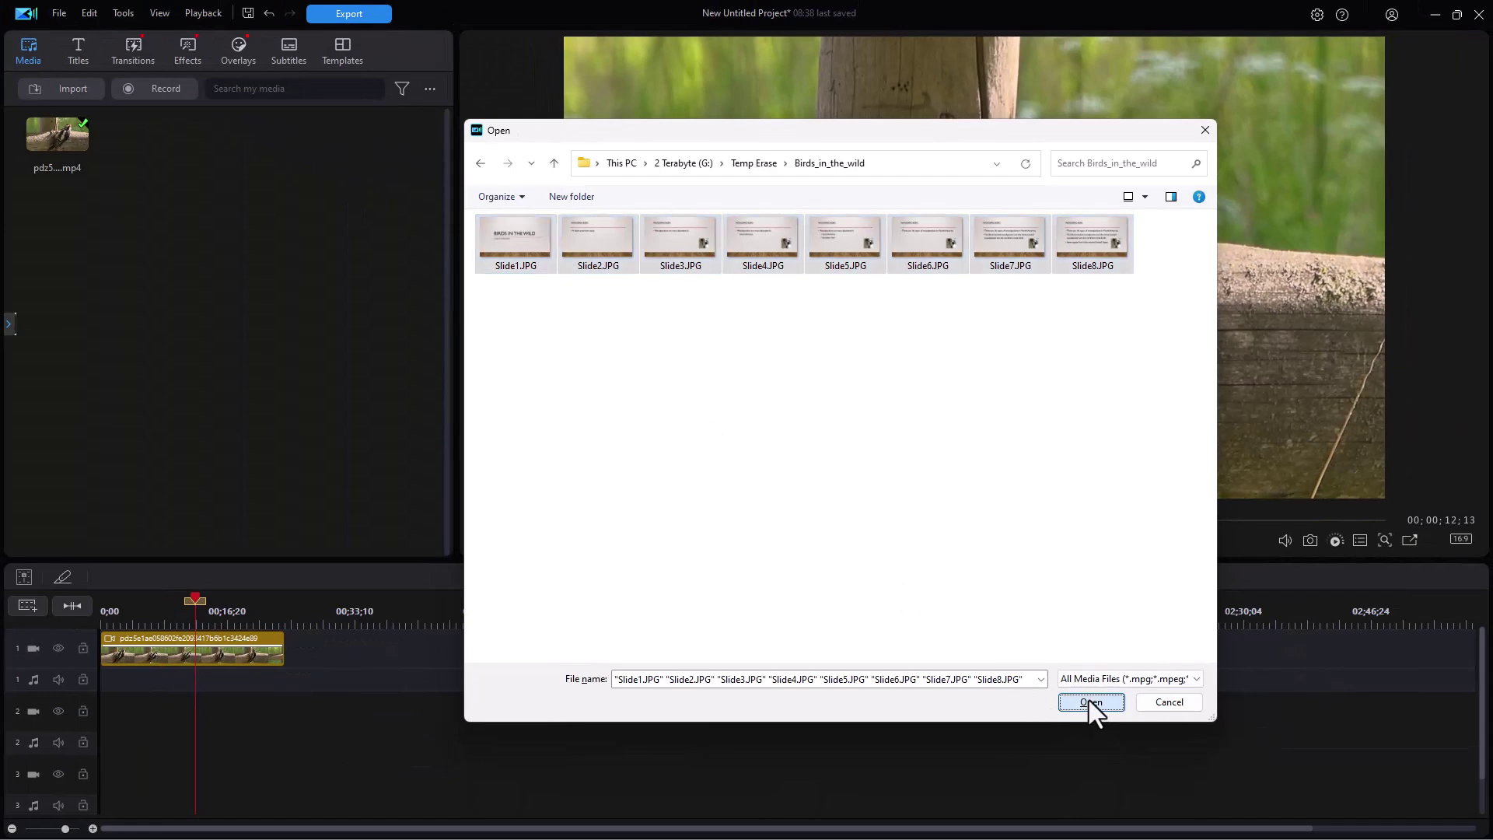
{"action": "left_click", "coordinate": [1091, 704]}
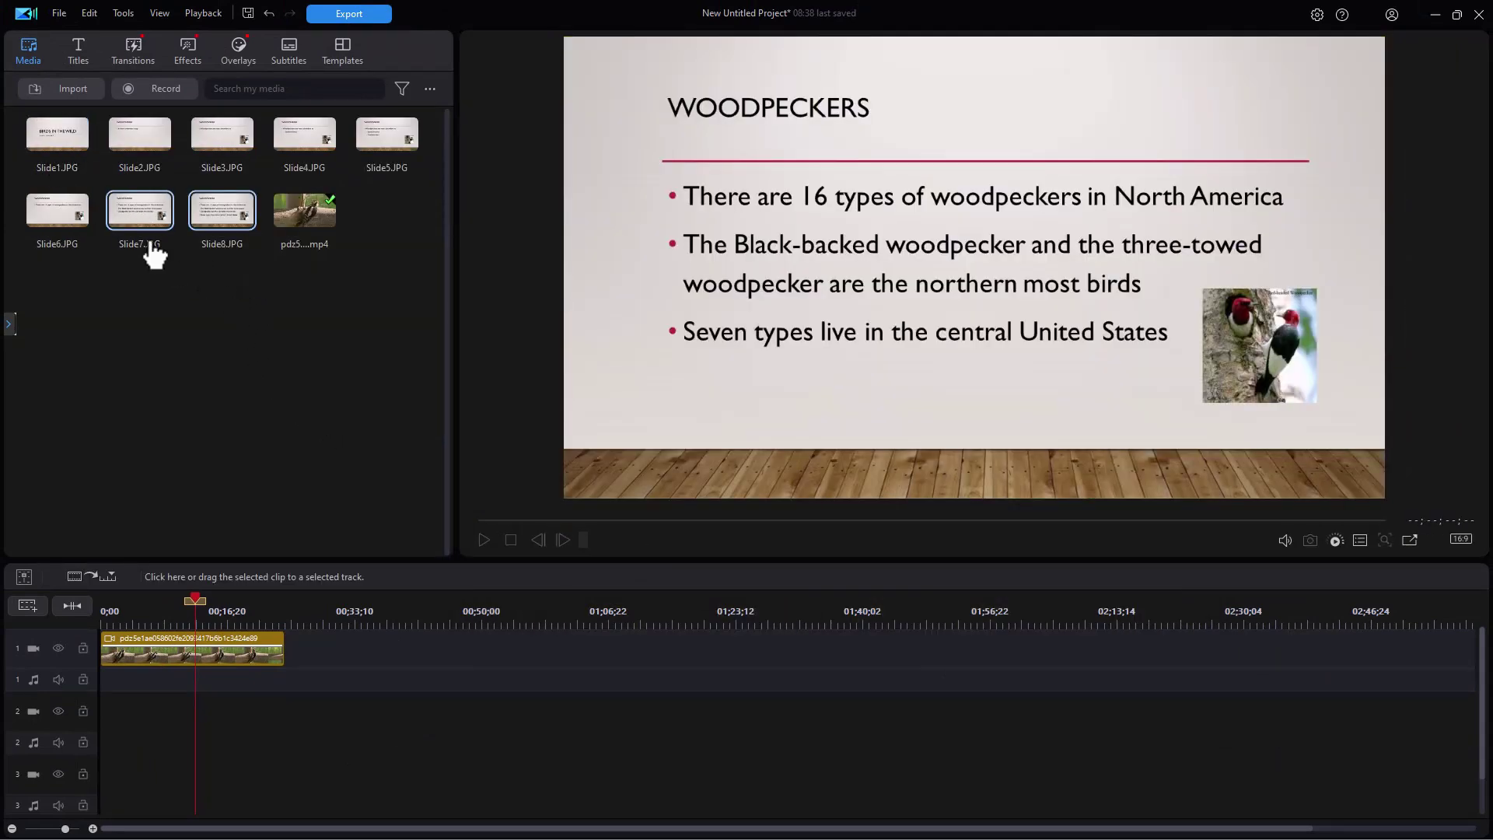
Drag Slide1–Slide8 onto video track 1 after the woodpecker clip and check them on the timeline
{"action": "left_click", "coordinate": [67, 144]}
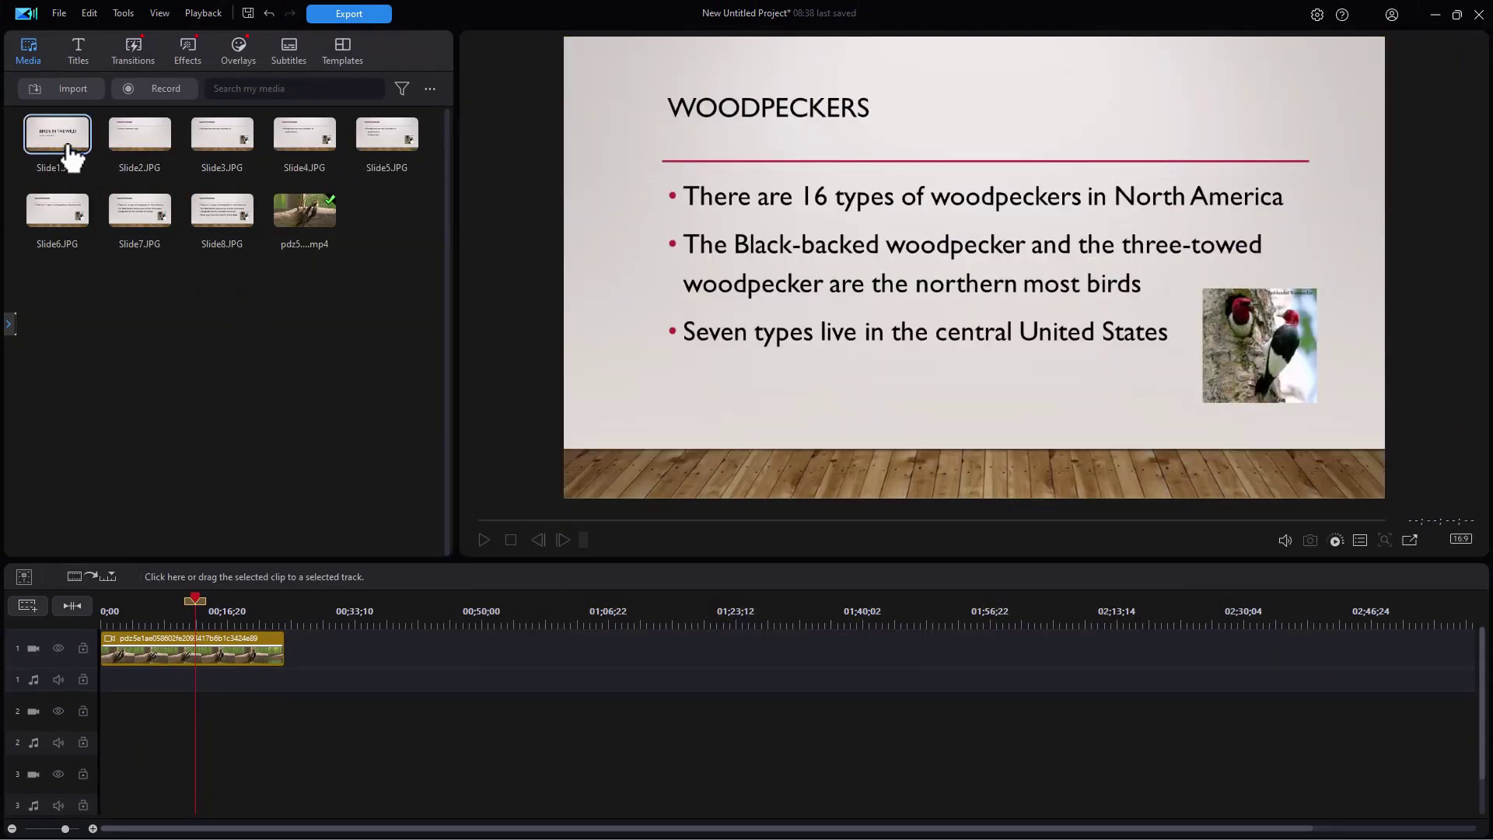
{"action": "left_click", "coordinate": [214, 224], "text": "shift"}
{"action": "left_click_drag", "start_coordinate": [218, 224], "coordinate": [388, 677]}
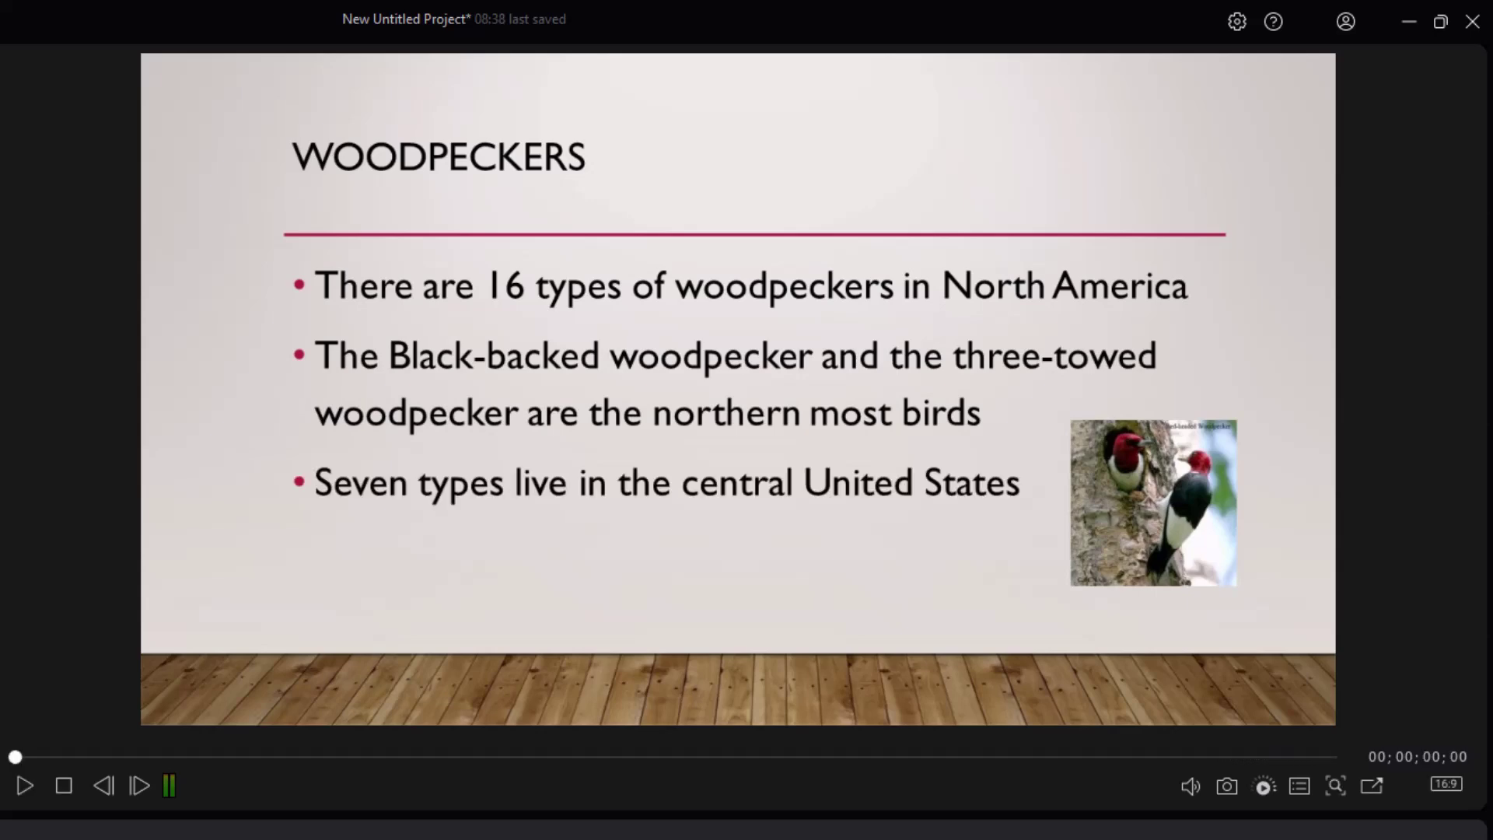
{"action": "key", "text": "Escape"}
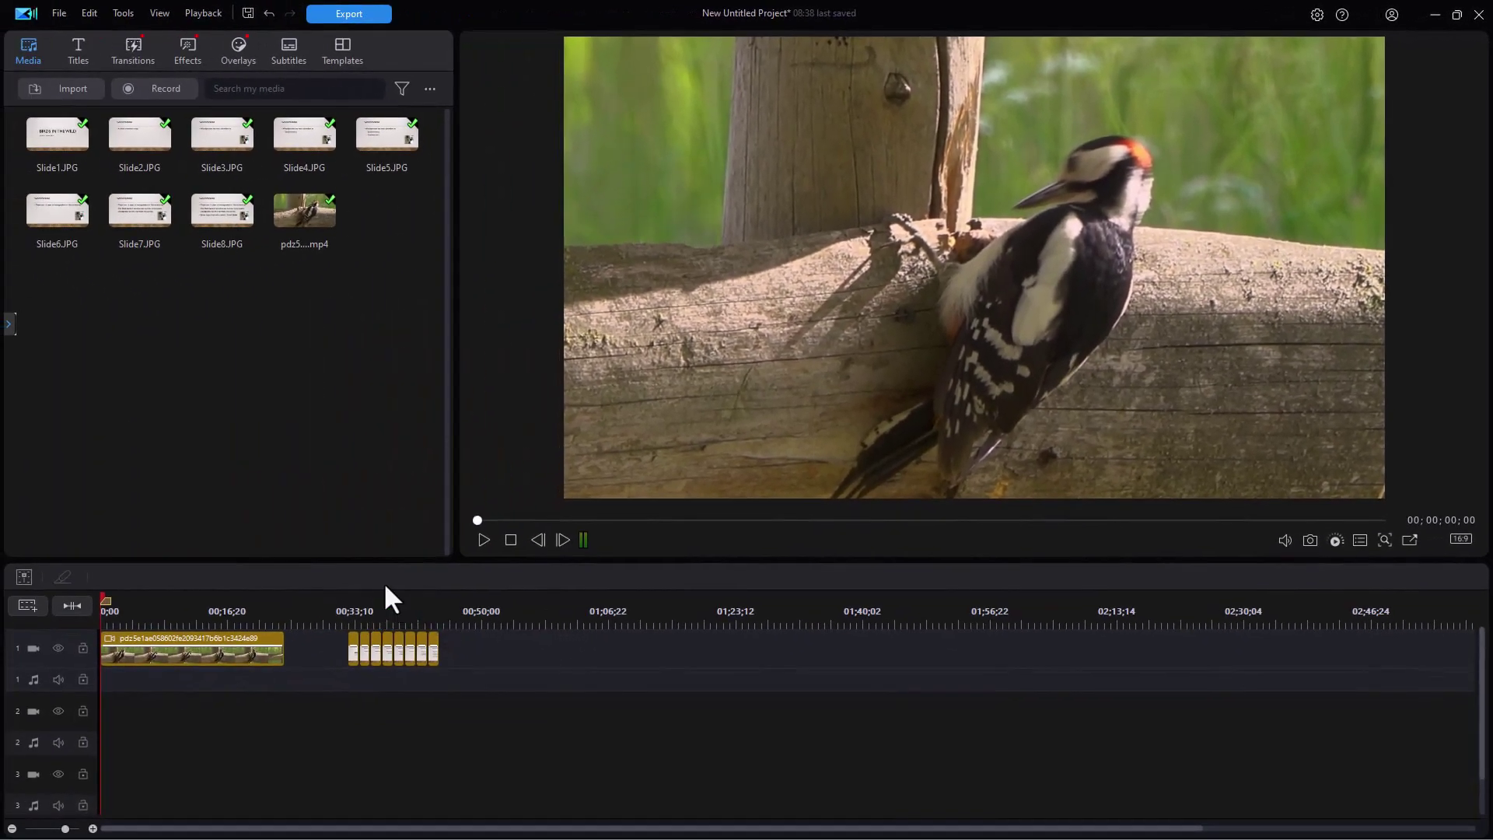
{"action": "left_click", "coordinate": [384, 611]}
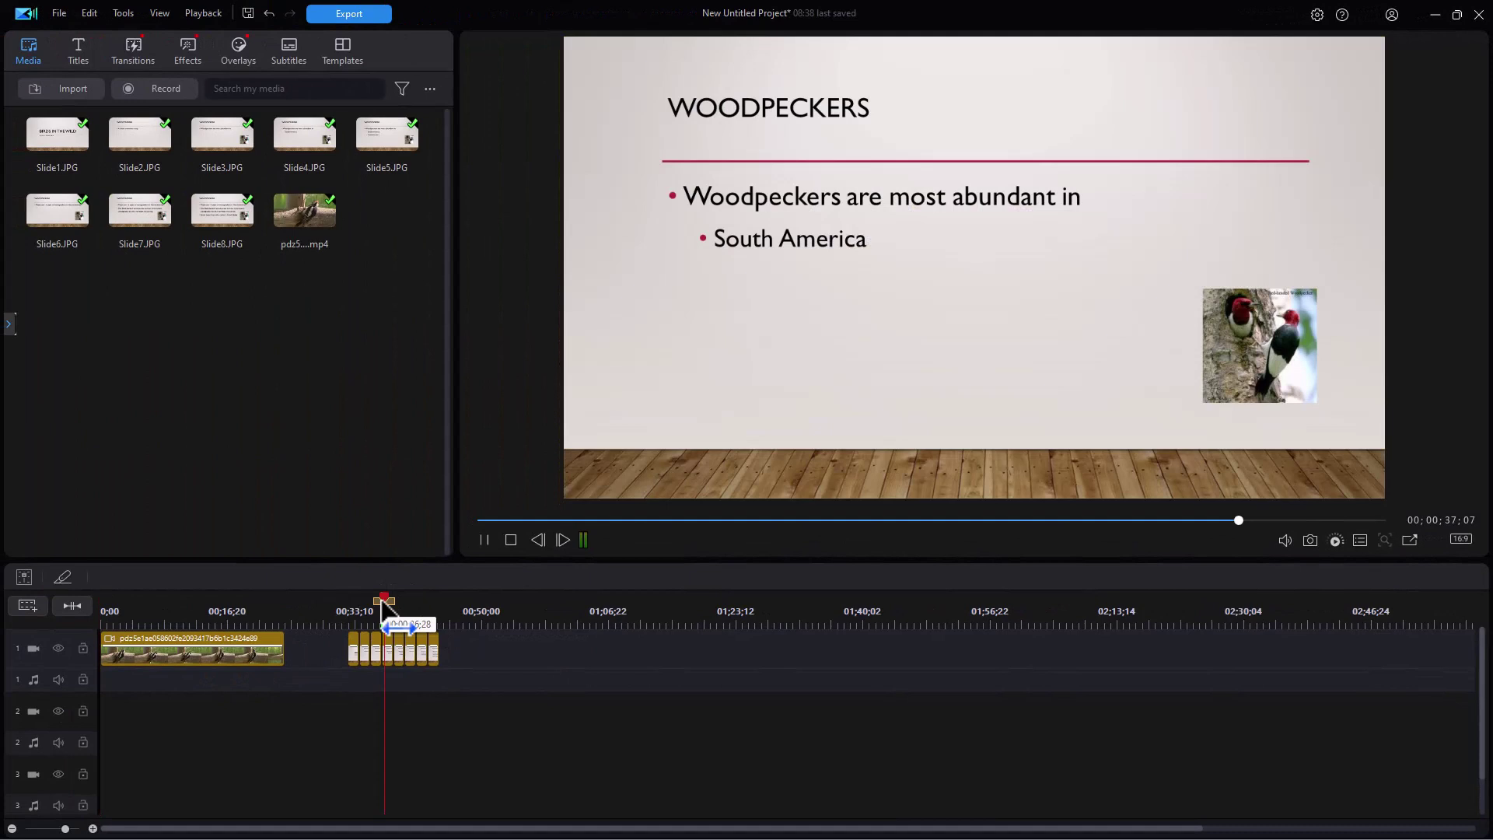